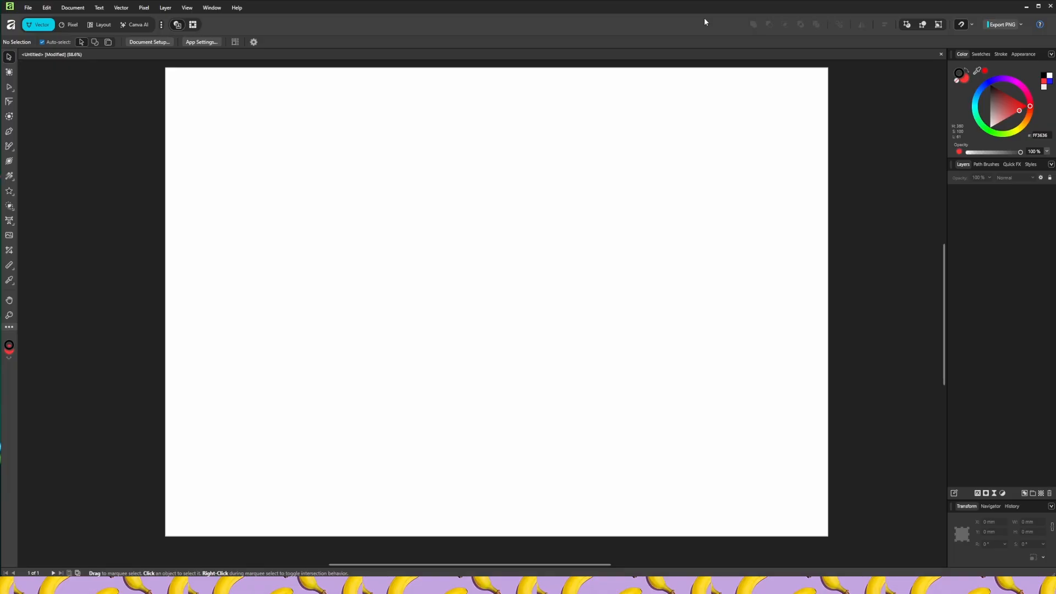
Set the main toolbar to show text labels together with its icons.
{"action": "right_click", "coordinate": [742, 26]}
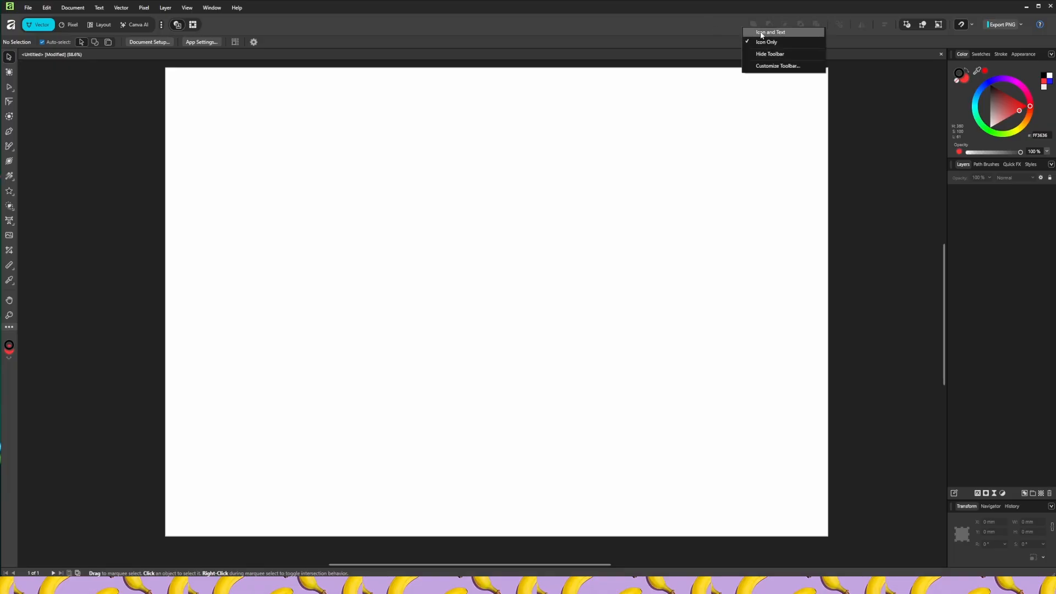
{"action": "right_click", "coordinate": [726, 25]}
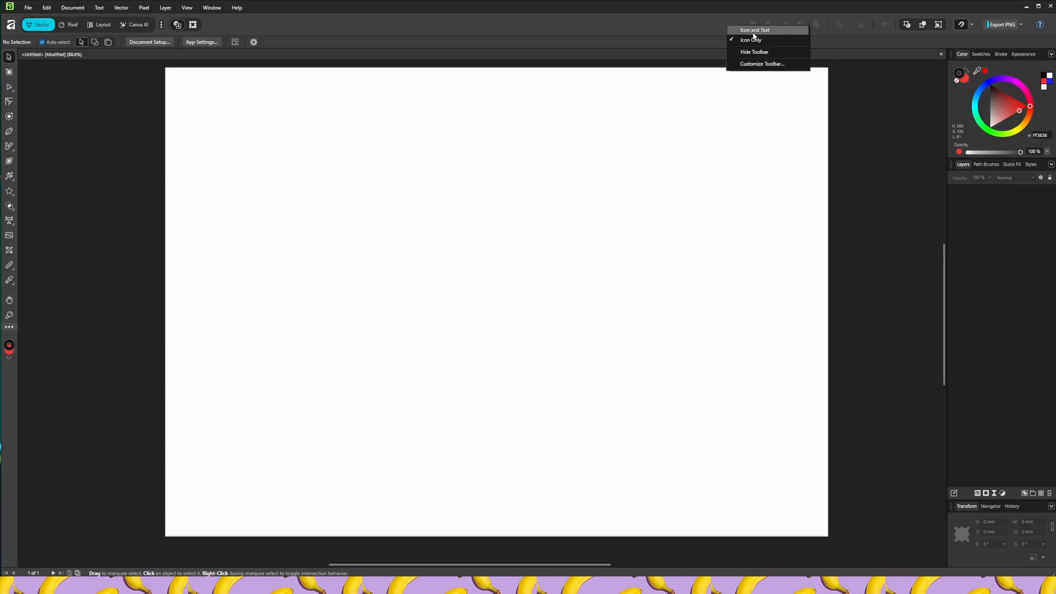
{"action": "left_click", "coordinate": [753, 31]}
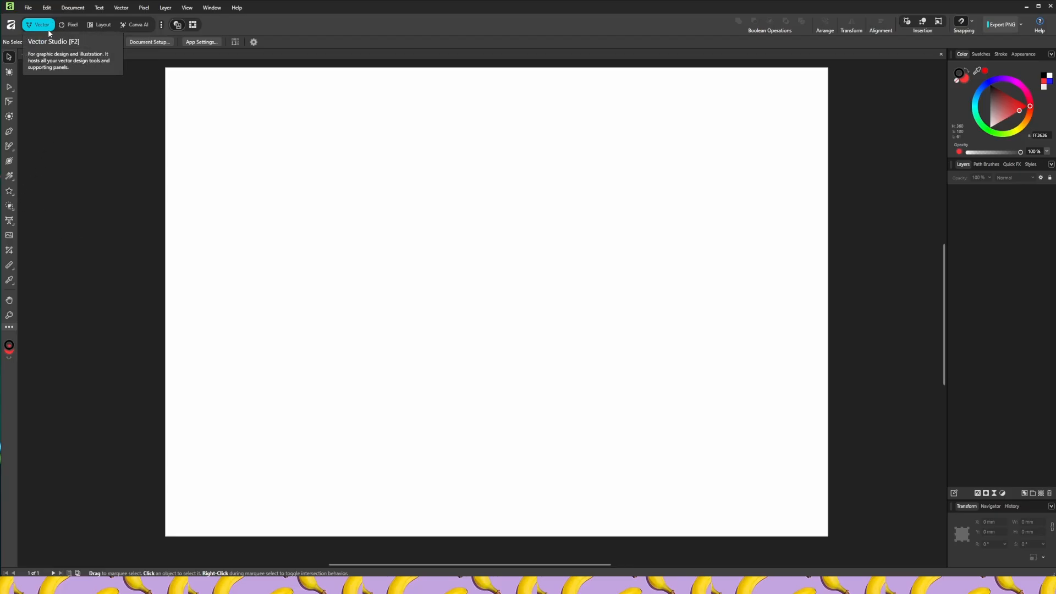
Draw a red circle about 91 mm in diameter on the upper middle of the page.
{"action": "right_click", "coordinate": [10, 208]}
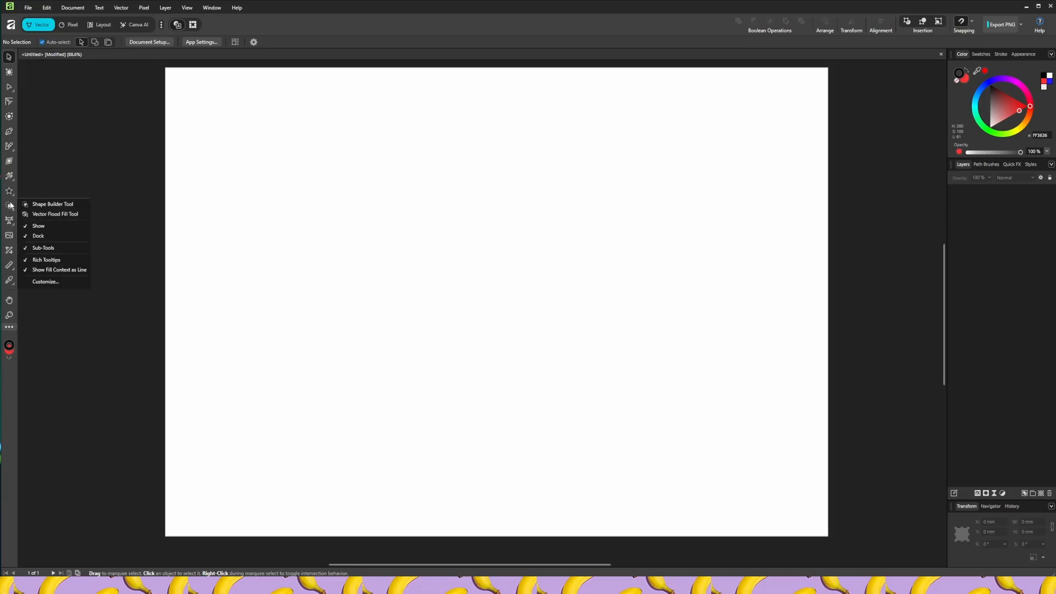
{"action": "right_click", "coordinate": [10, 197]}
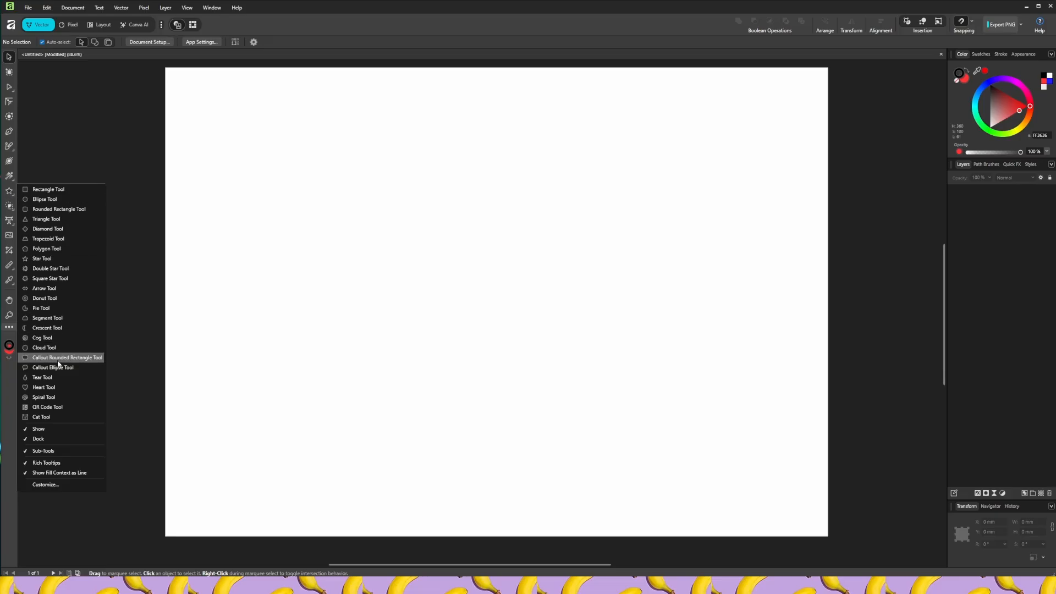
{"action": "left_click", "coordinate": [44, 199]}
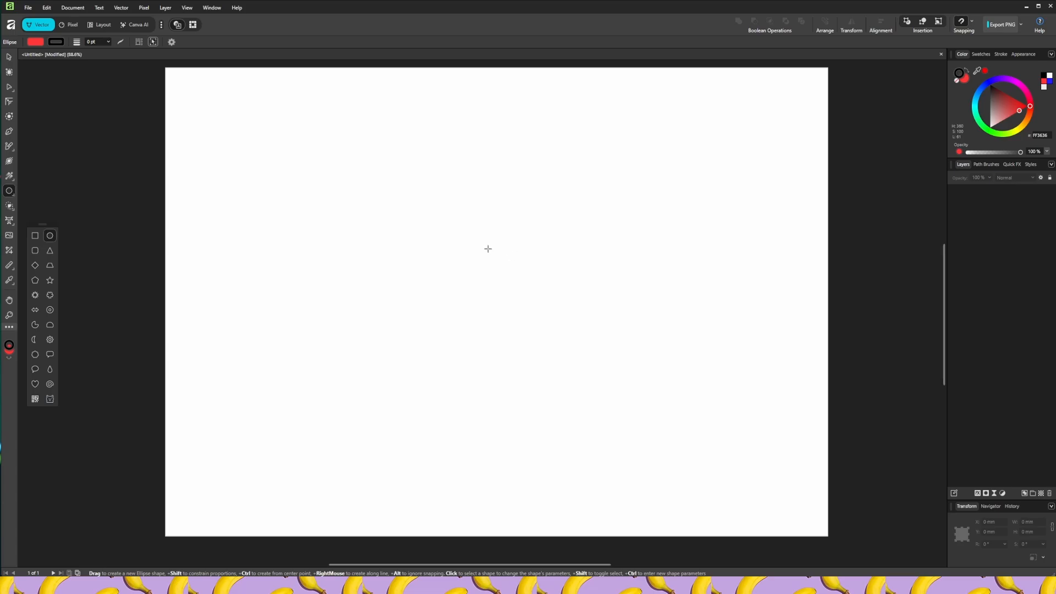
{"action": "left_click_drag", "start_coordinate": [488, 248], "coordinate": [560, 320]}
{"action": "key", "text": "v"}
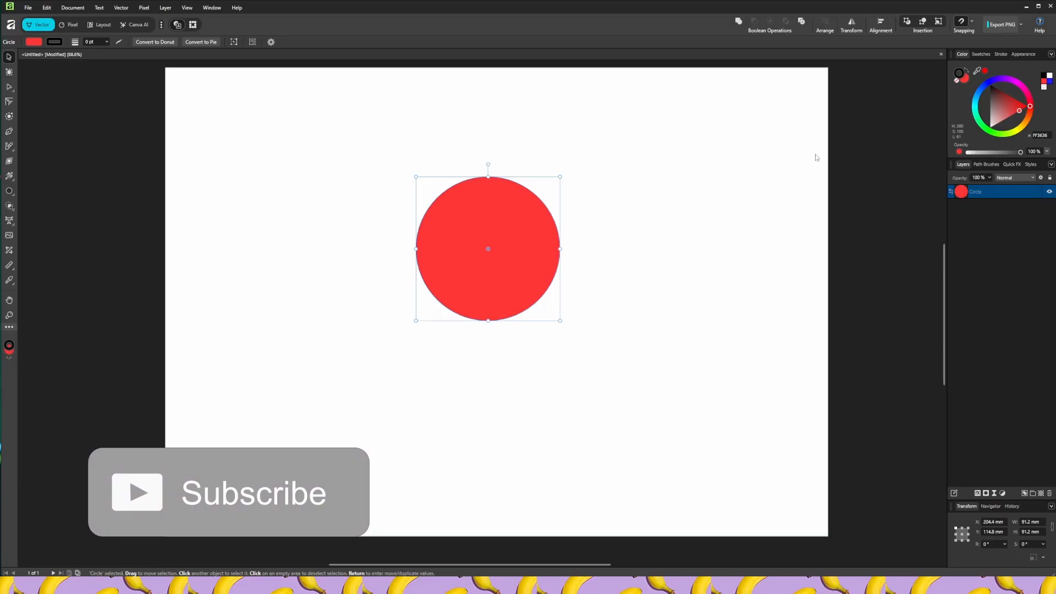
Centre the circle horizontally and vertically on the spread.
{"action": "left_click", "coordinate": [882, 22]}
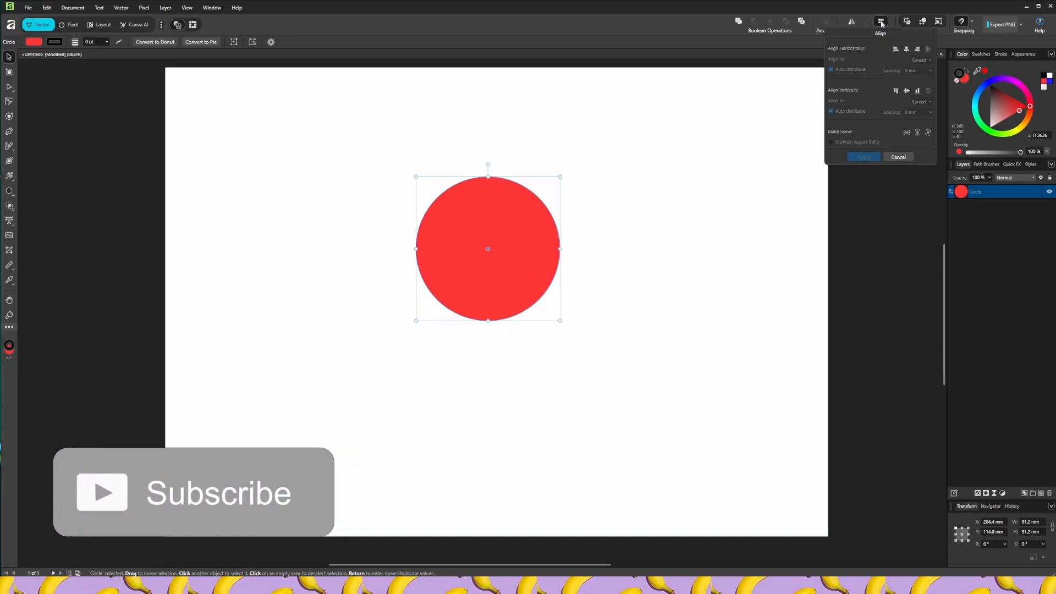
{"action": "left_click", "coordinate": [907, 50]}
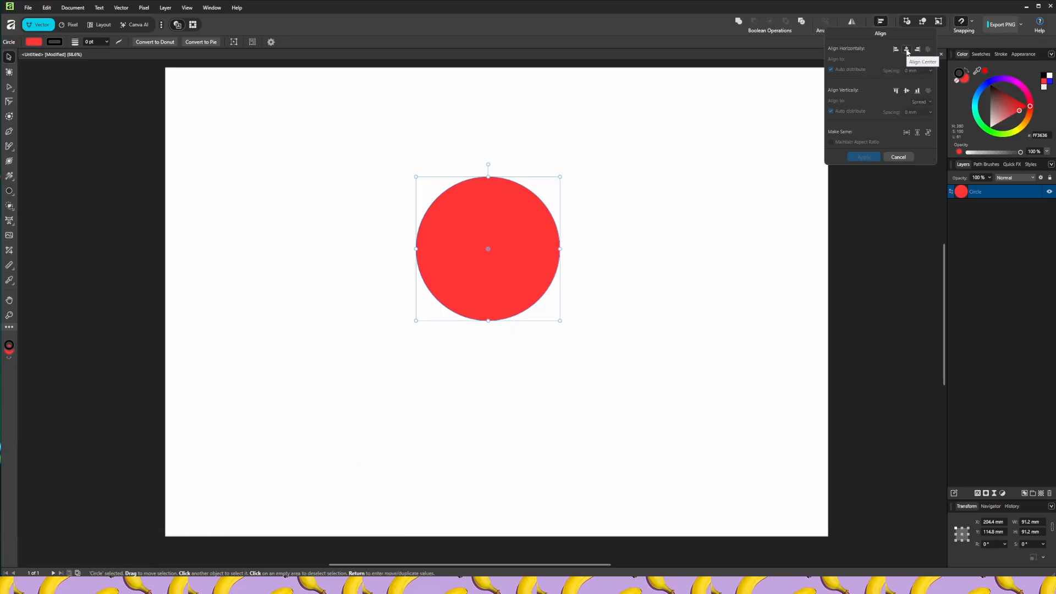
{"action": "left_click", "coordinate": [907, 91]}
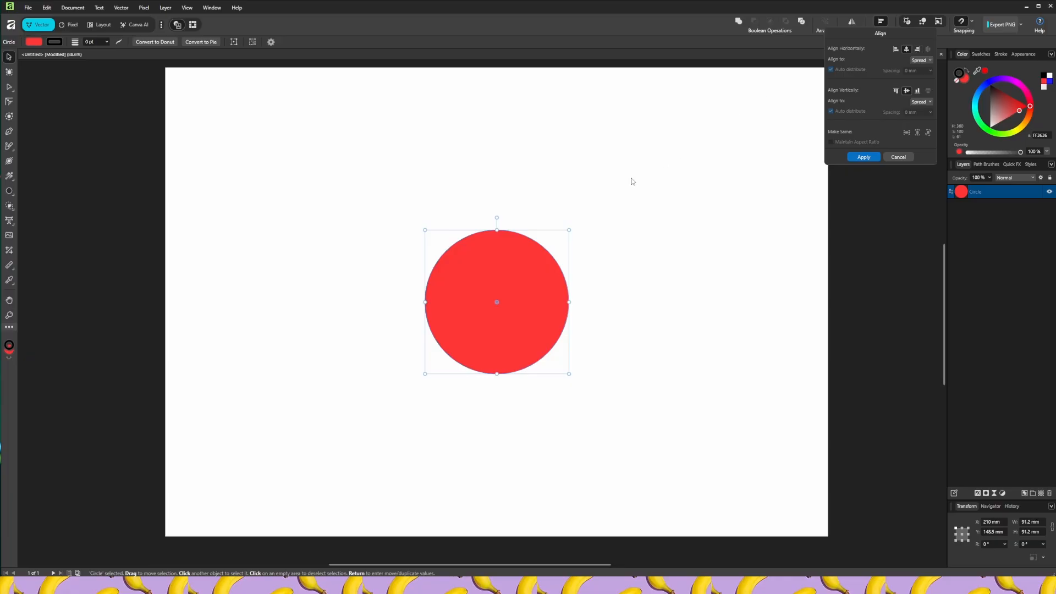
{"action": "left_click", "coordinate": [570, 204]}
{"action": "left_click", "coordinate": [528, 280]}
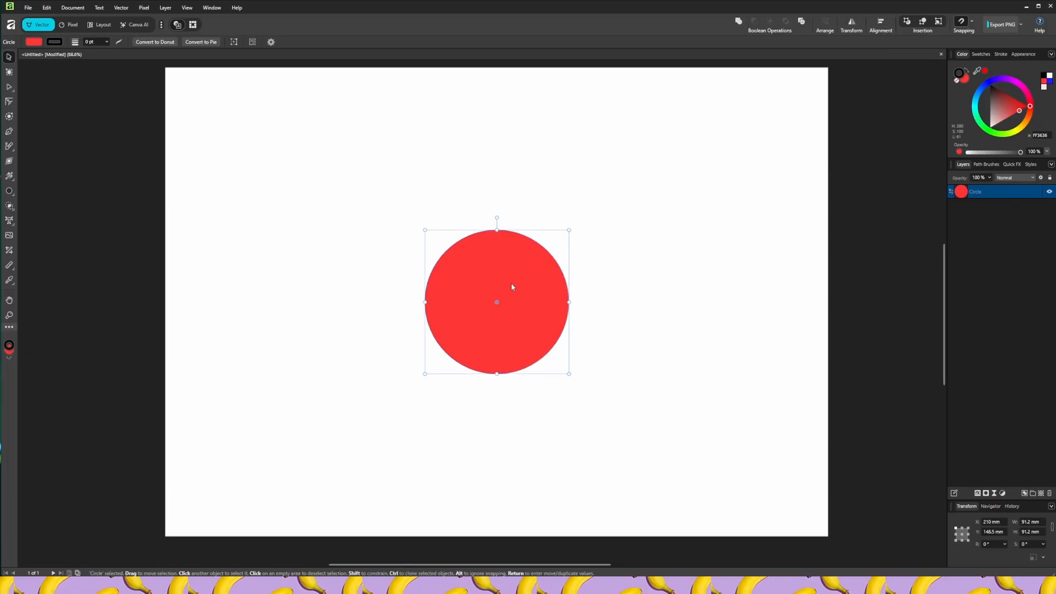
{"action": "left_click", "coordinate": [34, 42]}
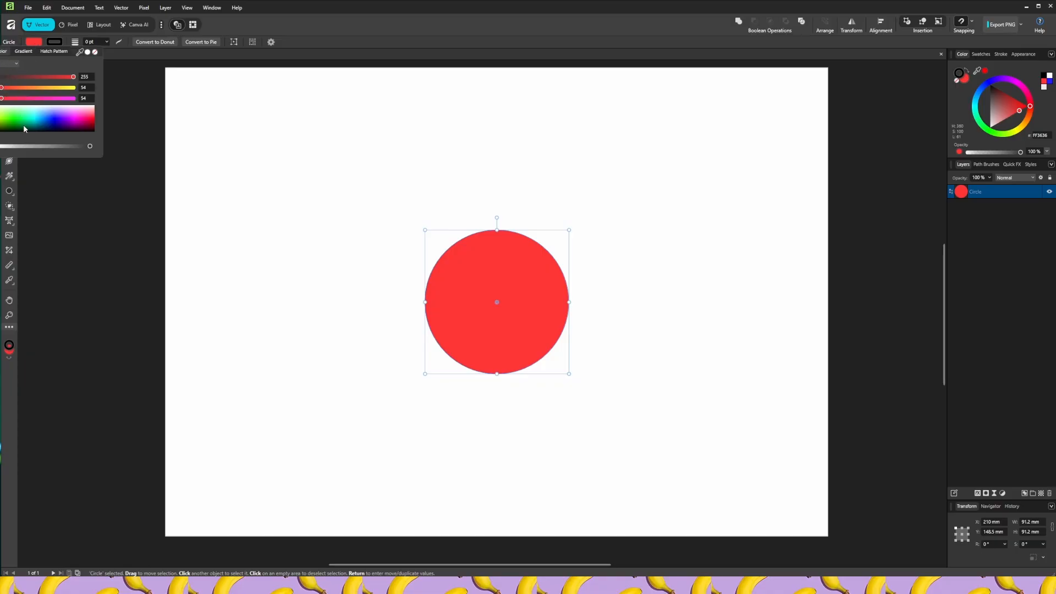
{"action": "left_click", "coordinate": [307, 282]}
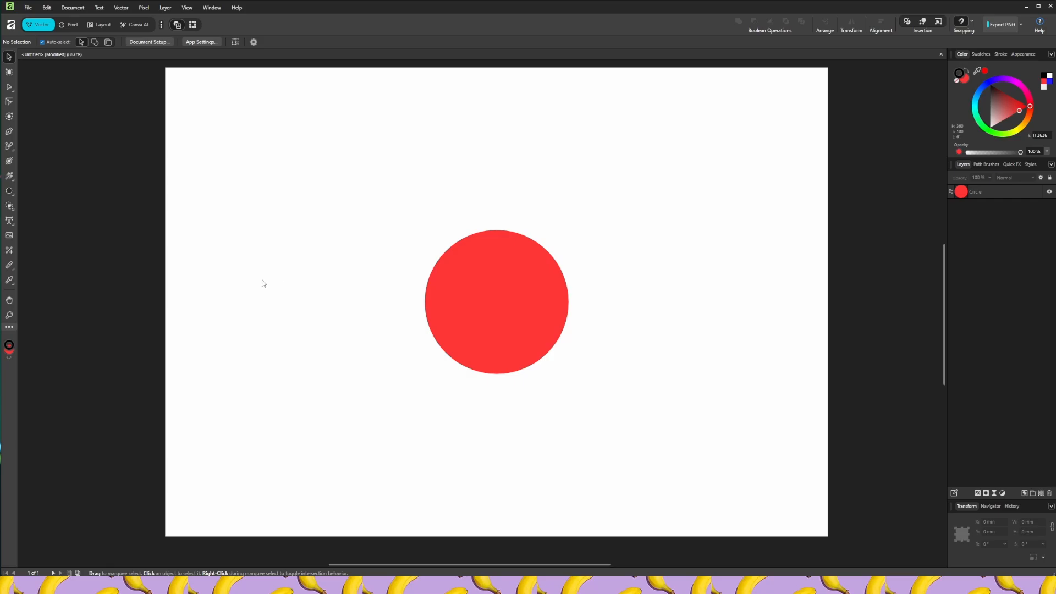
Draw a five-pointed star about 53 mm wide just above the circle.
{"action": "left_click", "coordinate": [11, 196]}
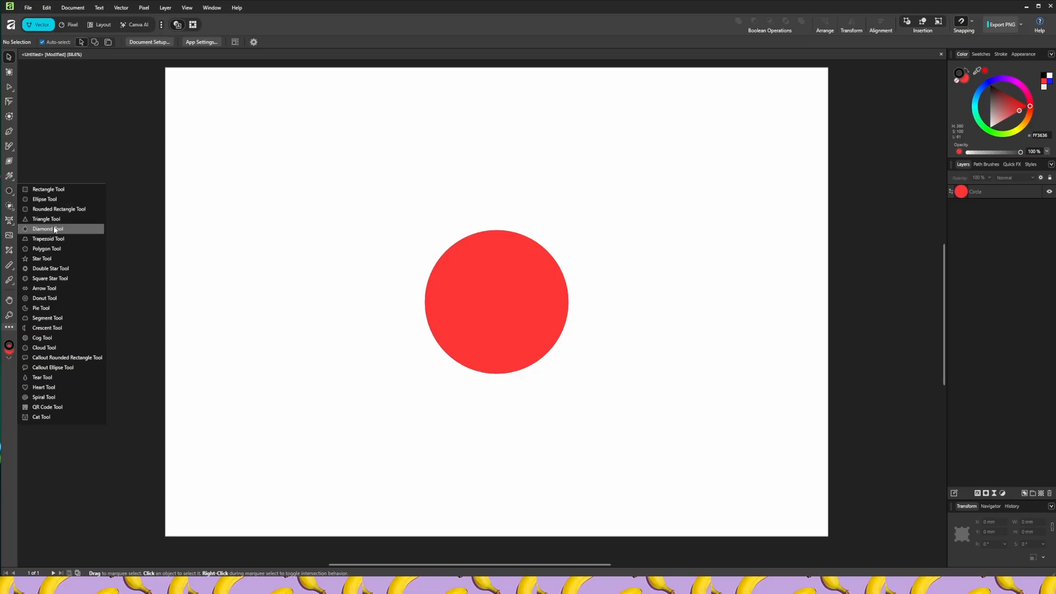
{"action": "left_click", "coordinate": [49, 256]}
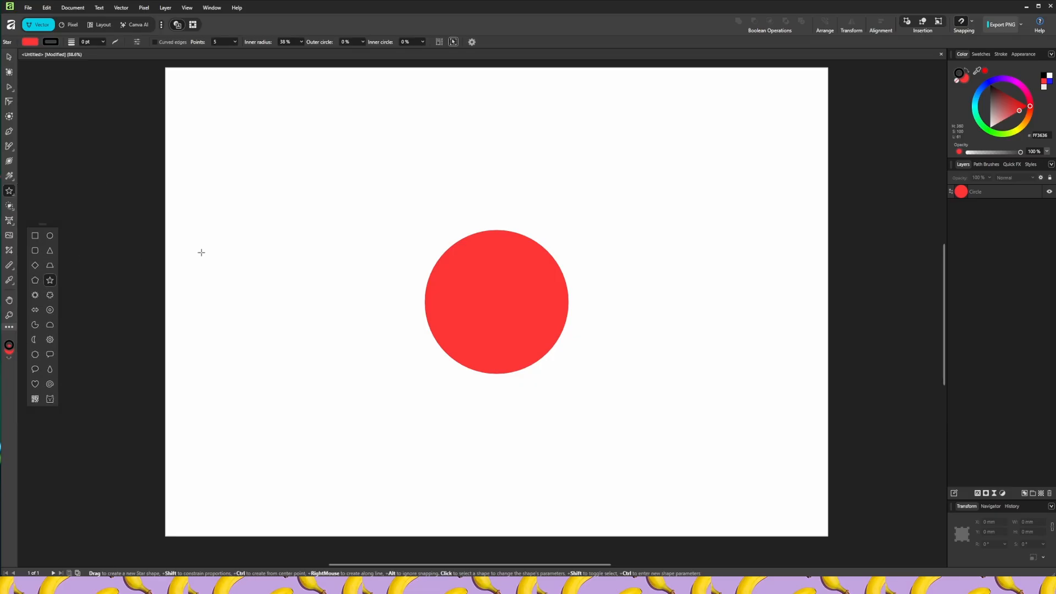
{"action": "left_click_drag", "start_coordinate": [481, 182], "coordinate": [532, 214]}
{"action": "key", "text": "v"}
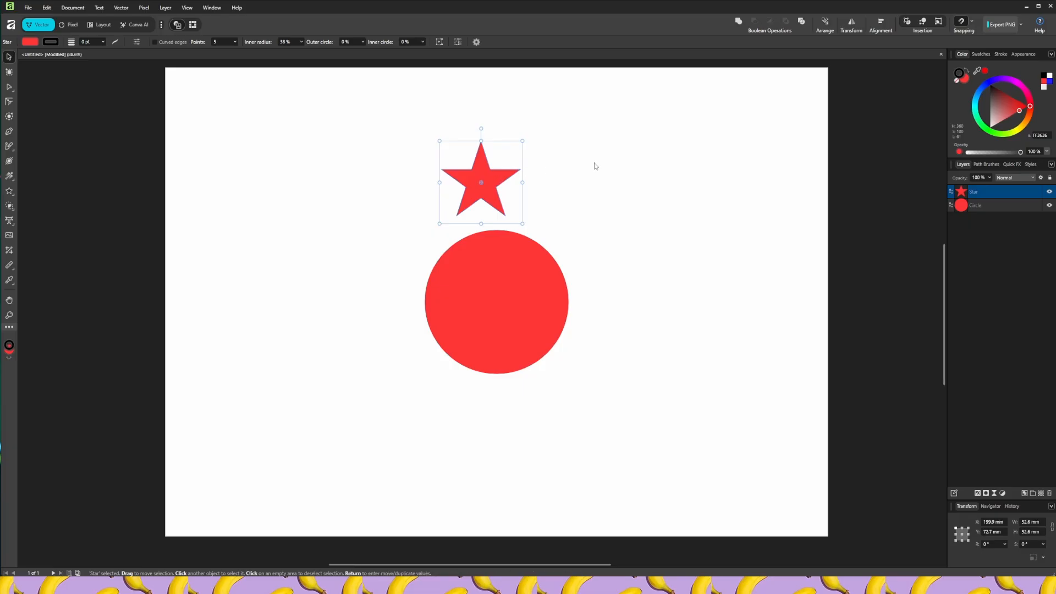
Centre the star horizontally on the spread and move it down until its bounding box touches the circle's top edge.
{"action": "left_click", "coordinate": [880, 25]}
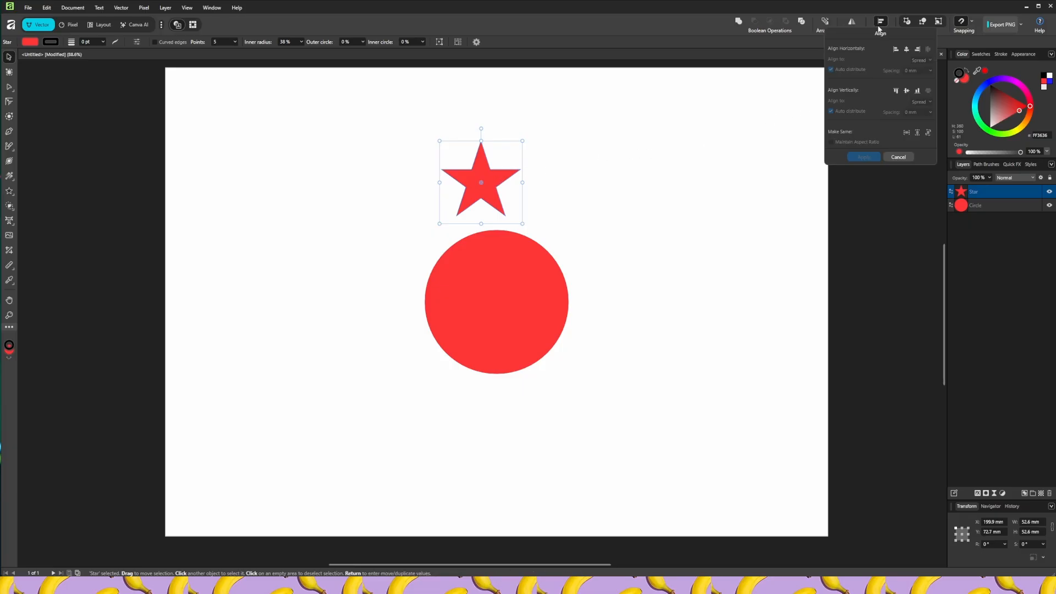
{"action": "left_click", "coordinate": [908, 50]}
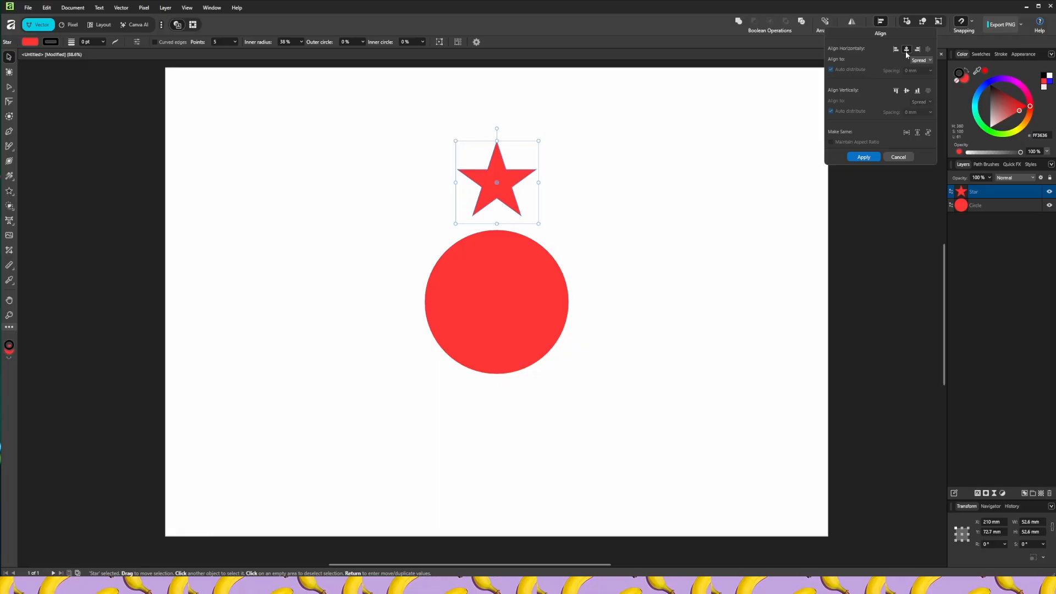
{"action": "left_click", "coordinate": [622, 206]}
{"action": "left_click", "coordinate": [502, 183]}
{"action": "left_click_drag", "start_coordinate": [503, 183], "coordinate": [503, 189]}
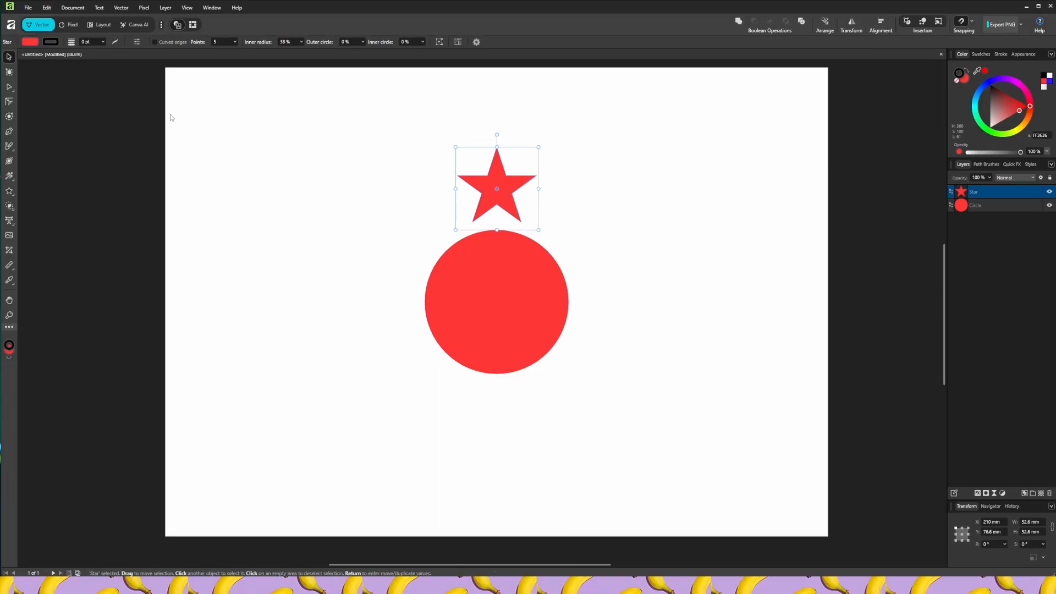
Change the star's fill to blue, RGB 0, 72, 247, and keep the star selected.
{"action": "left_click", "coordinate": [26, 42]}
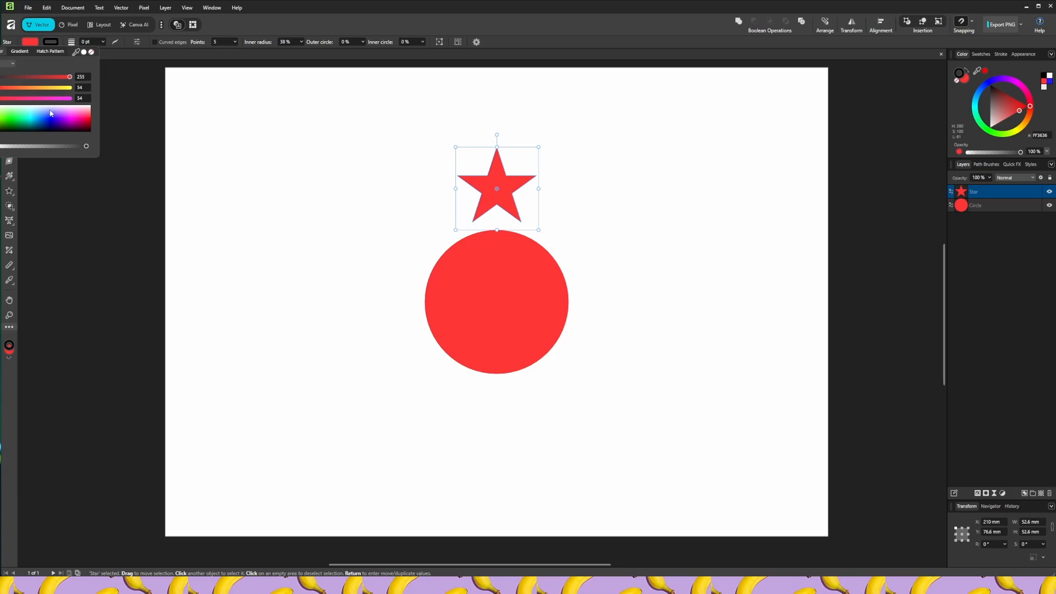
{"action": "left_click_drag", "start_coordinate": [54, 109], "coordinate": [45, 117]}
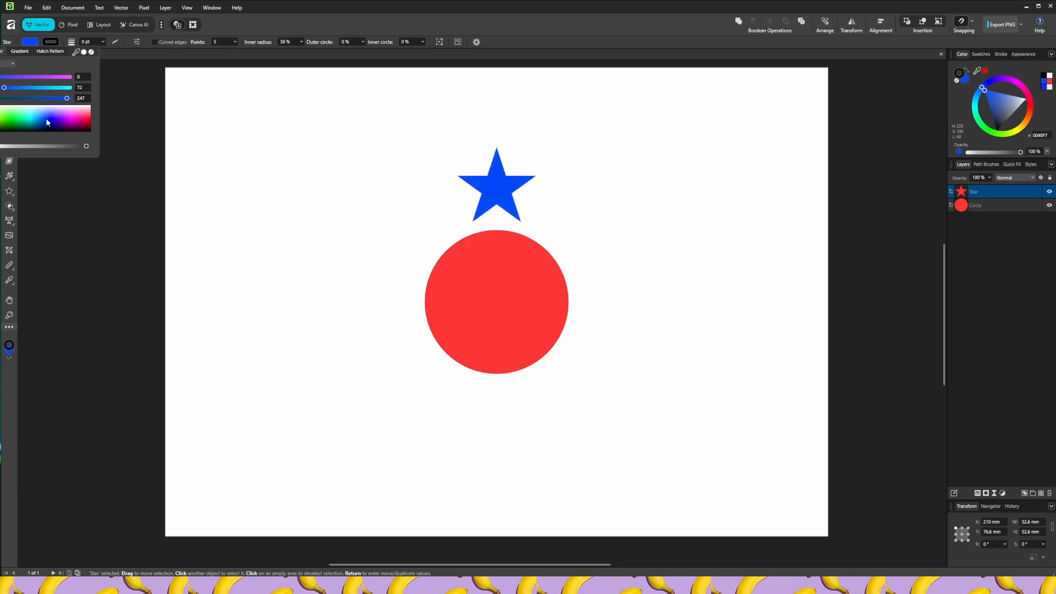
{"action": "left_click", "coordinate": [286, 201]}
{"action": "left_click", "coordinate": [507, 204]}
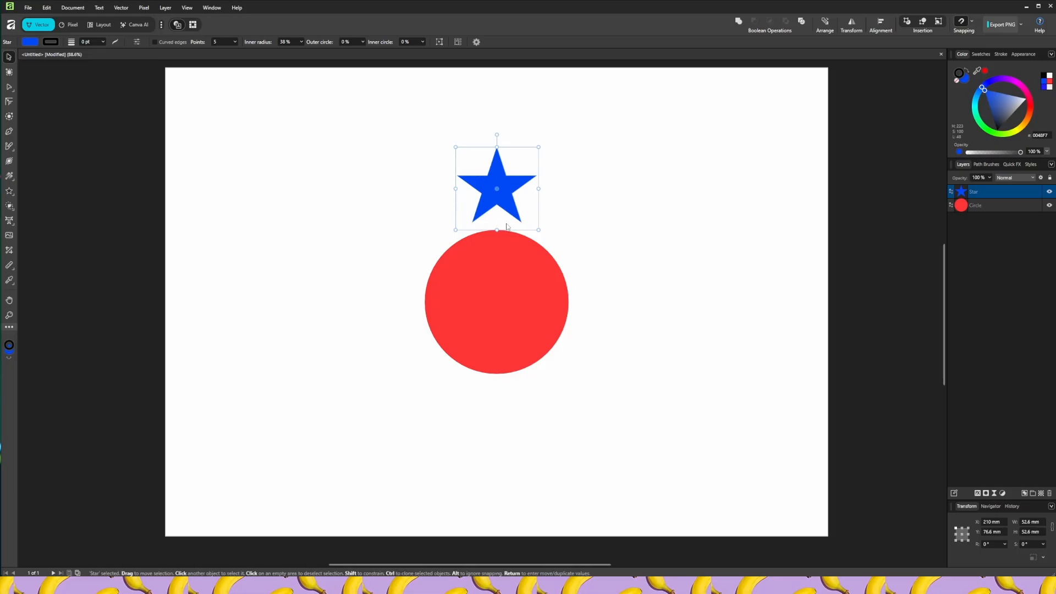
Check the star's transform origin by switching Enable Transform Origin off and on, leaving the option enabled.
{"action": "left_click", "coordinate": [476, 43]}
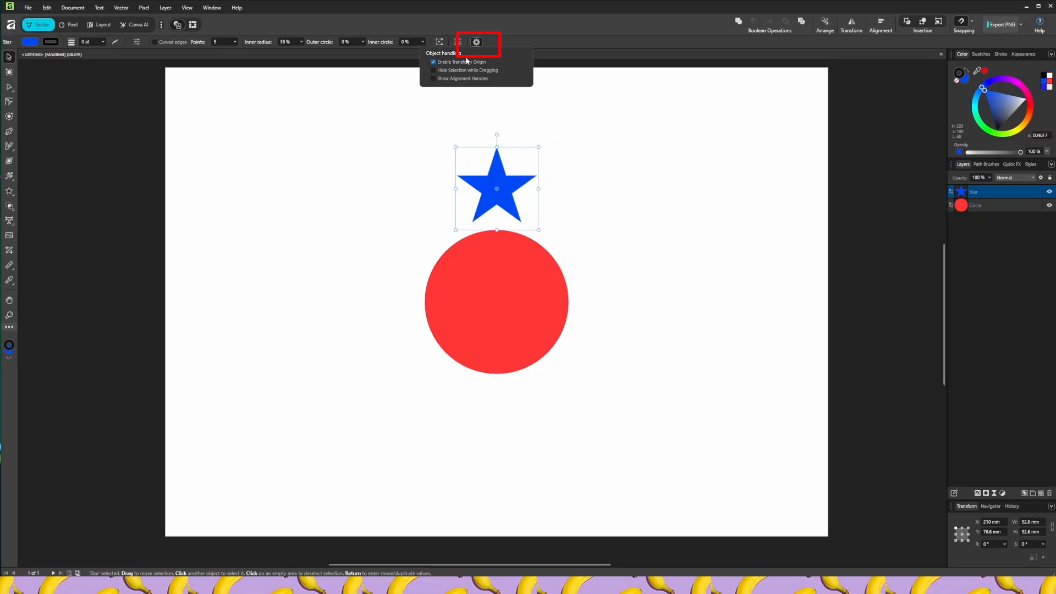
{"action": "left_click", "coordinate": [433, 63]}
{"action": "left_click", "coordinate": [433, 62]}
{"action": "scroll", "coordinate": [497, 193], "scroll_direction": "up", "scroll_amount": 4}
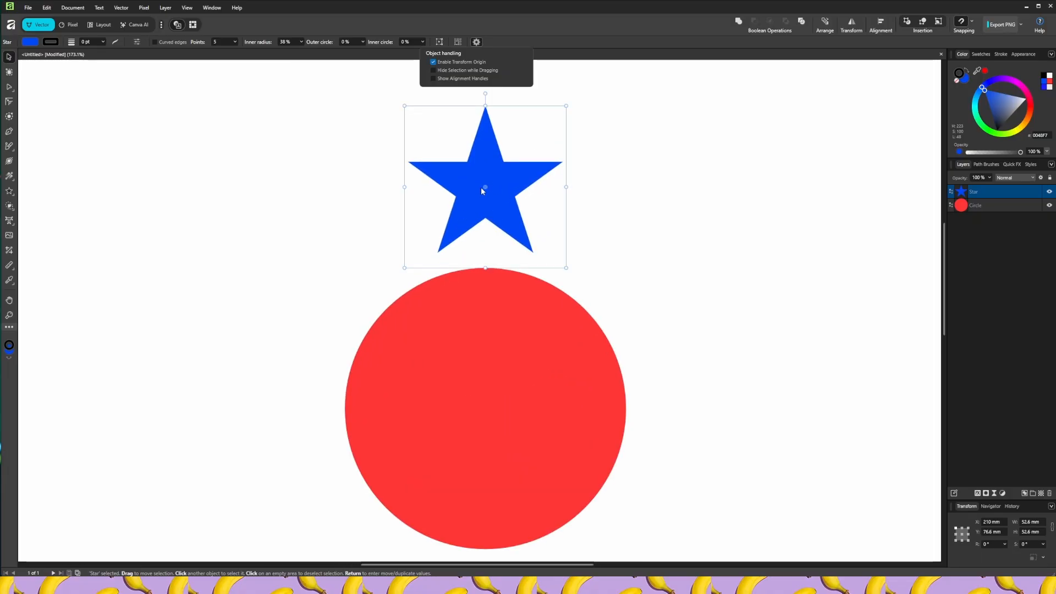
{"action": "left_click", "coordinate": [433, 62]}
{"action": "left_click", "coordinate": [433, 62]}
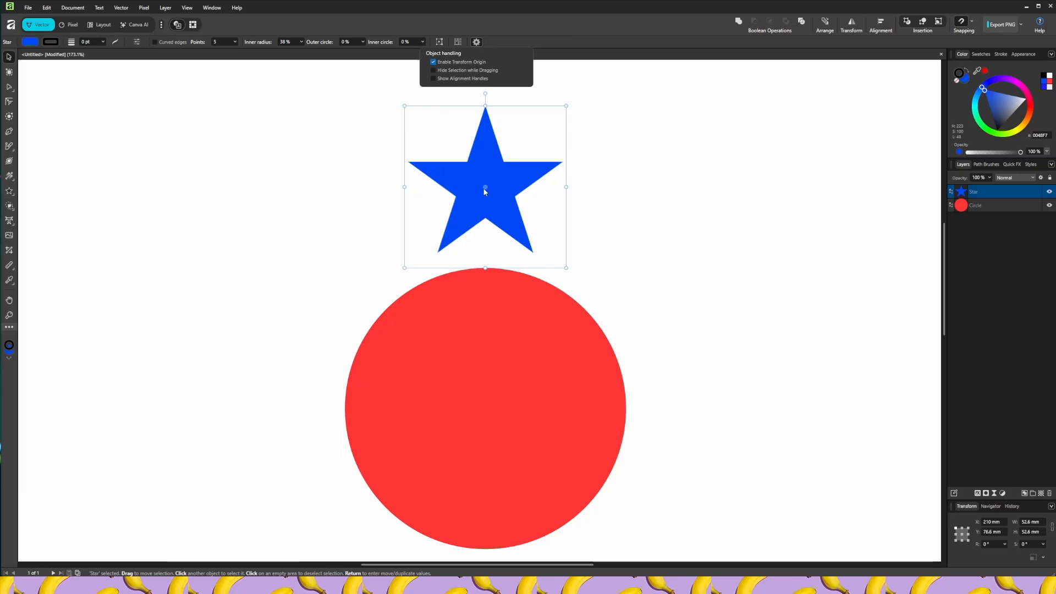
{"action": "scroll", "coordinate": [484, 189], "scroll_direction": "down", "scroll_amount": 1}
{"action": "scroll", "coordinate": [484, 192], "scroll_direction": "down", "scroll_amount": 1}
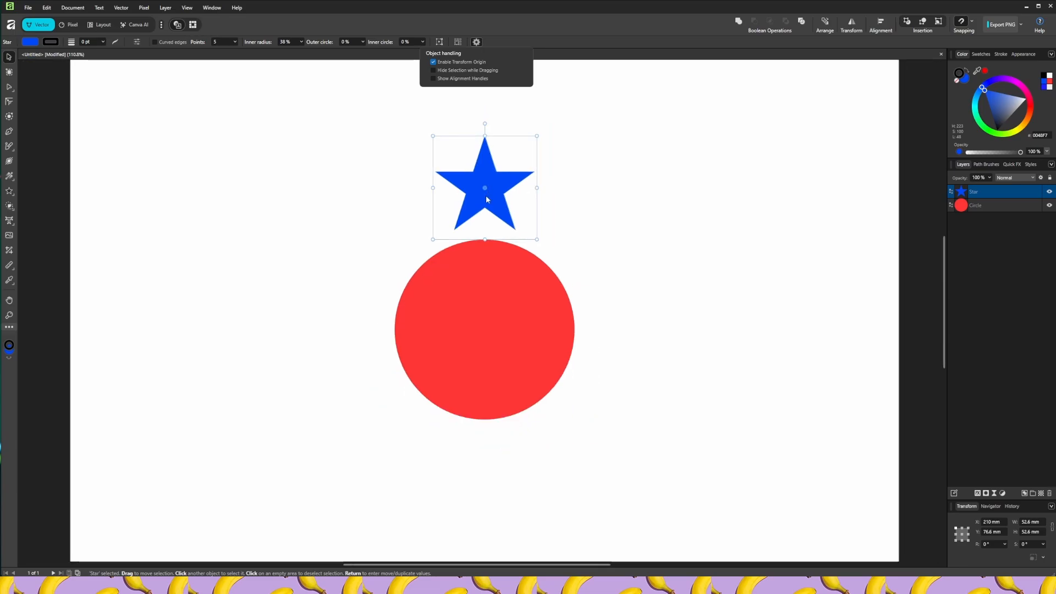
{"action": "left_click", "coordinate": [489, 197]}
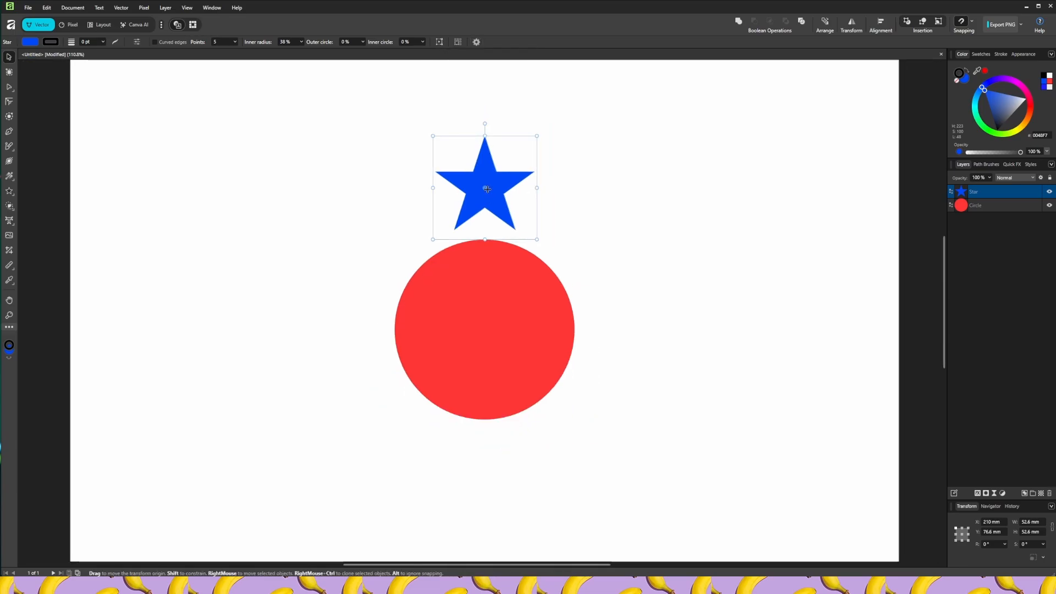
Move the star's transform origin straight down and snap it to the centre of the red circle.
{"action": "left_click_drag", "start_coordinate": [485, 188], "coordinate": [484, 305]}
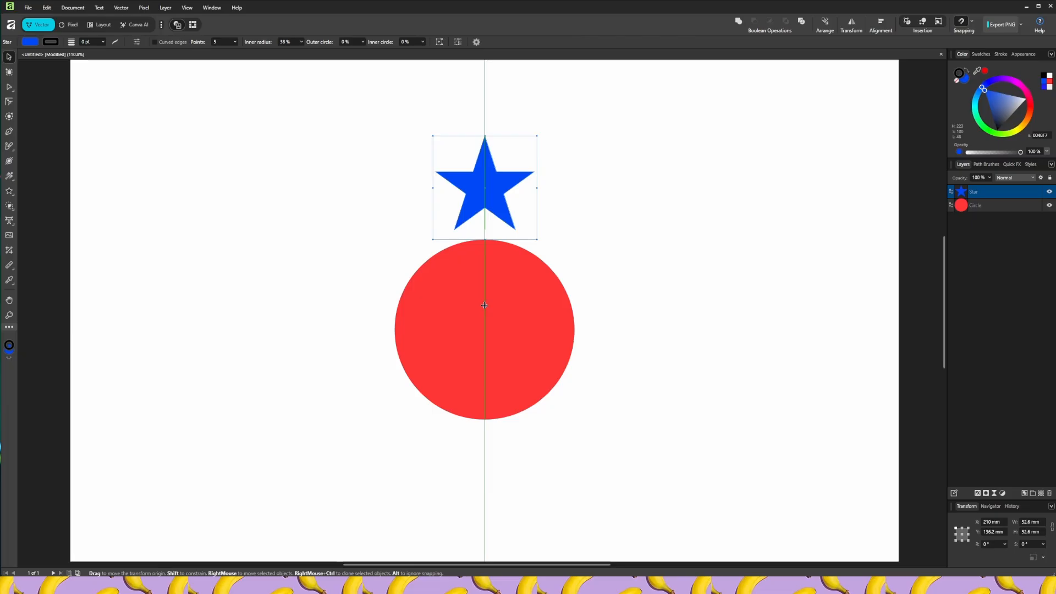
{"action": "left_click_drag", "start_coordinate": [484, 305], "coordinate": [486, 310]}
{"action": "left_click_drag", "start_coordinate": [486, 311], "coordinate": [487, 329]}
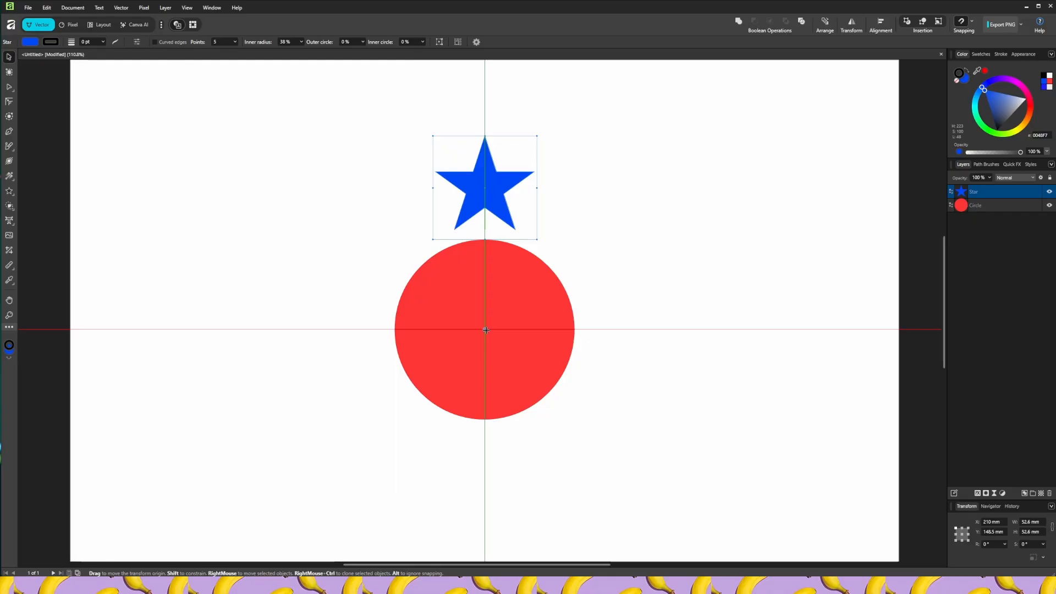
{"action": "left_click_drag", "start_coordinate": [486, 330], "coordinate": [485, 329]}
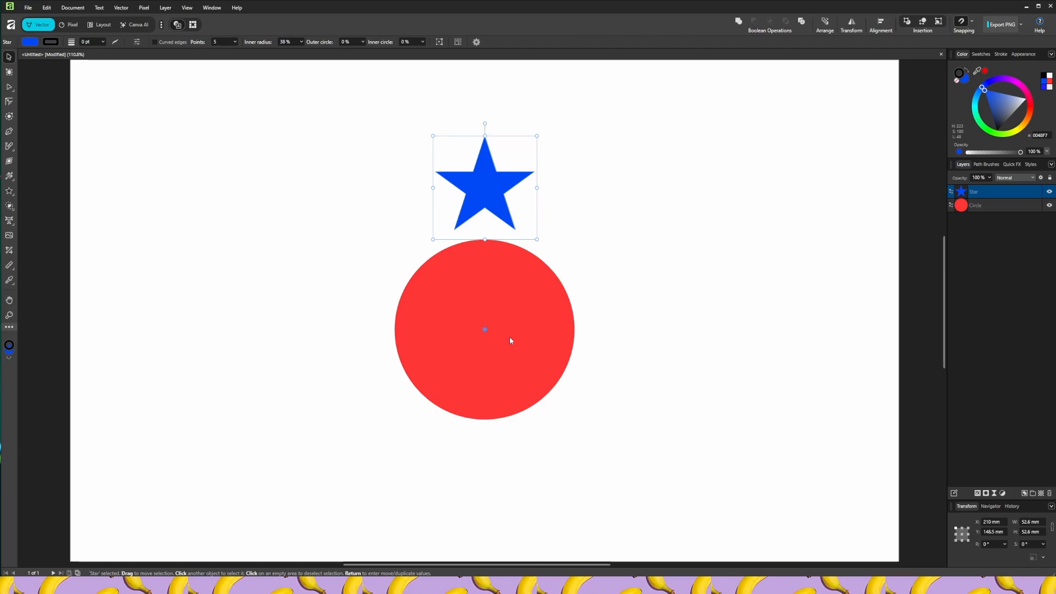
Duplicate the star and rotate the copy 45° about the circle's centre, one eighth of a full turn.
{"action": "scroll", "coordinate": [530, 321], "scroll_direction": "down", "scroll_amount": 1}
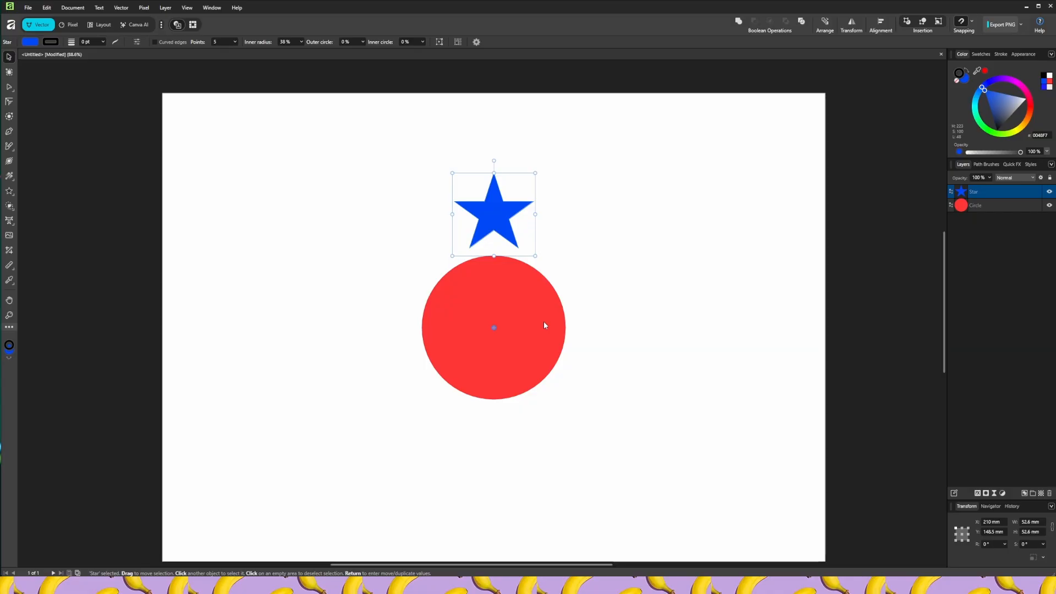
{"action": "key", "text": "ctrl+j"}
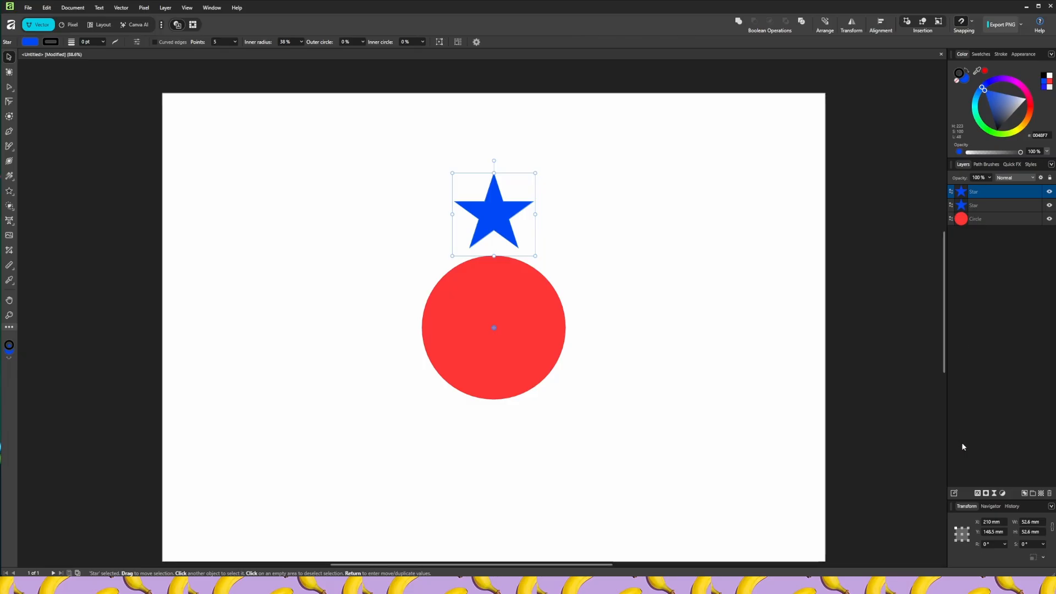
{"action": "left_click", "coordinate": [992, 546]}
{"action": "type", "text": "/"}
{"action": "type", "text": "8"}
{"action": "key", "text": "Return"}
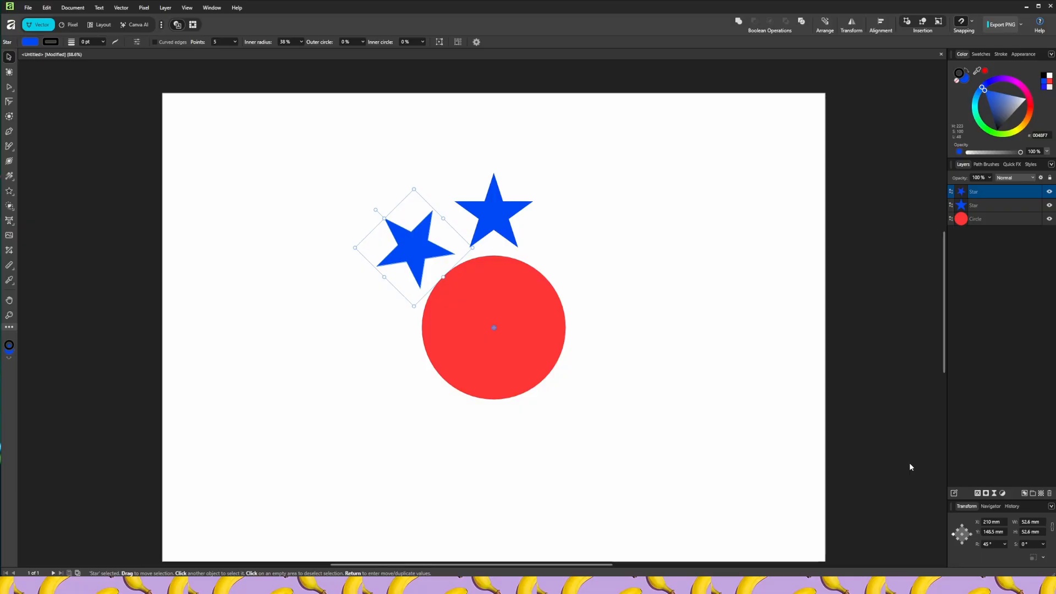
Repeat the rotated duplication six times to complete a ring of eight stars around the circle.
{"action": "key", "text": "ctrl+j"}
{"action": "key", "text": "ctrl+j"}
{"action": "key", "text": "ctrl+j"}
{"action": "key", "text": "ctrl+j"}
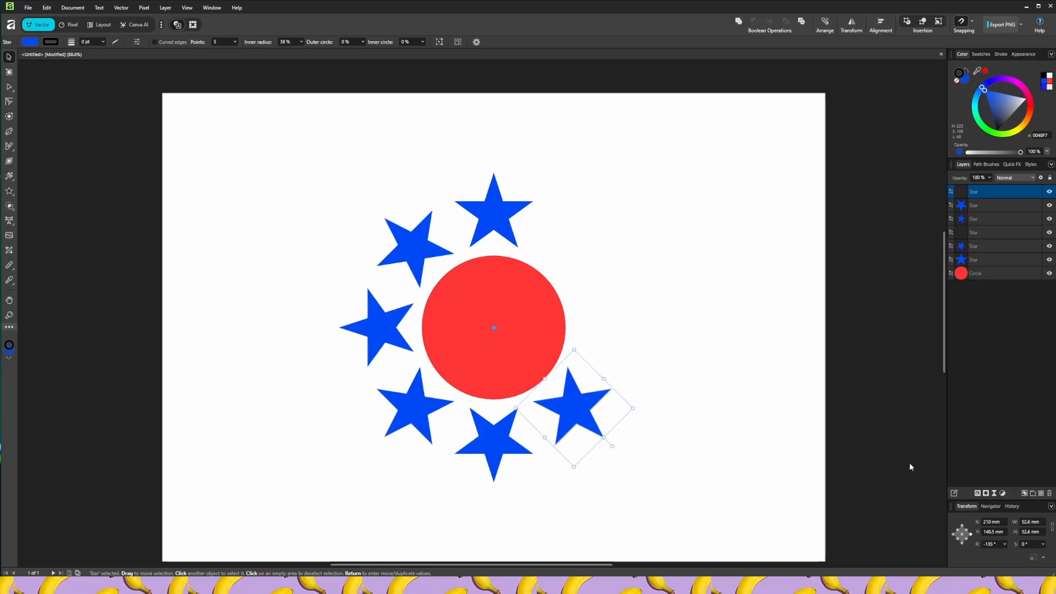
{"action": "key", "text": "ctrl+j"}
{"action": "key", "text": "ctrl+j"}
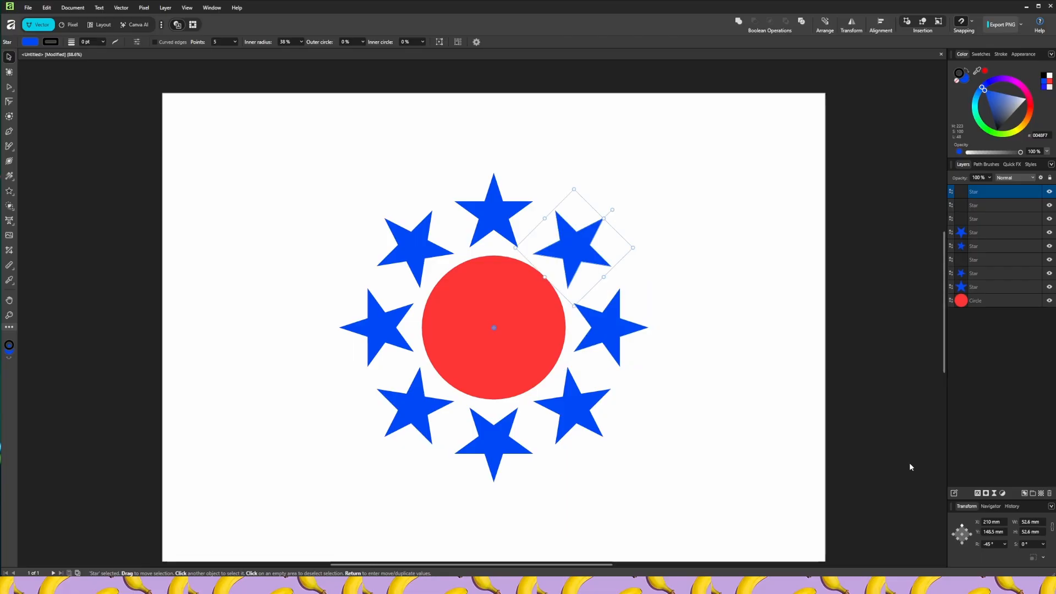